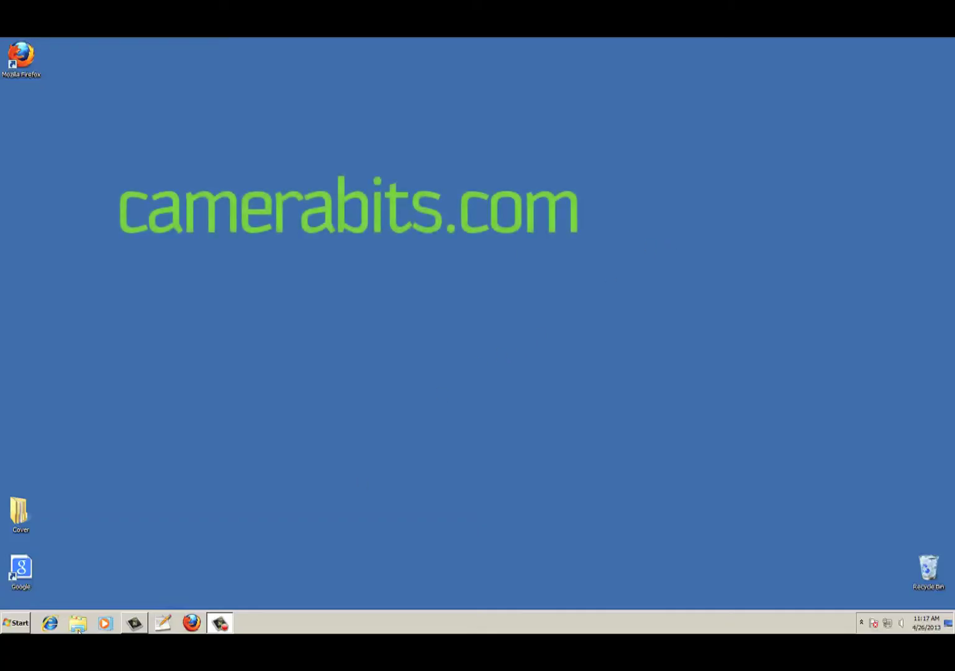
- In Firefox, go to the camerabits.com downloads page listing Photo Mechanic 5 downloads
{"action": "left_click", "coordinate": [191, 622]}
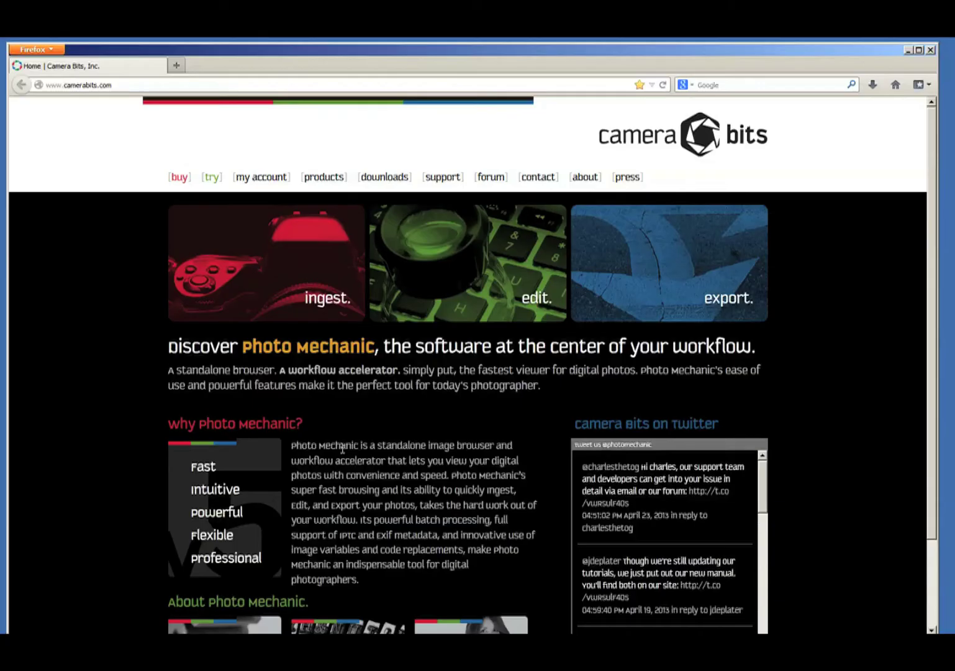
{"action": "left_click", "coordinate": [389, 184]}
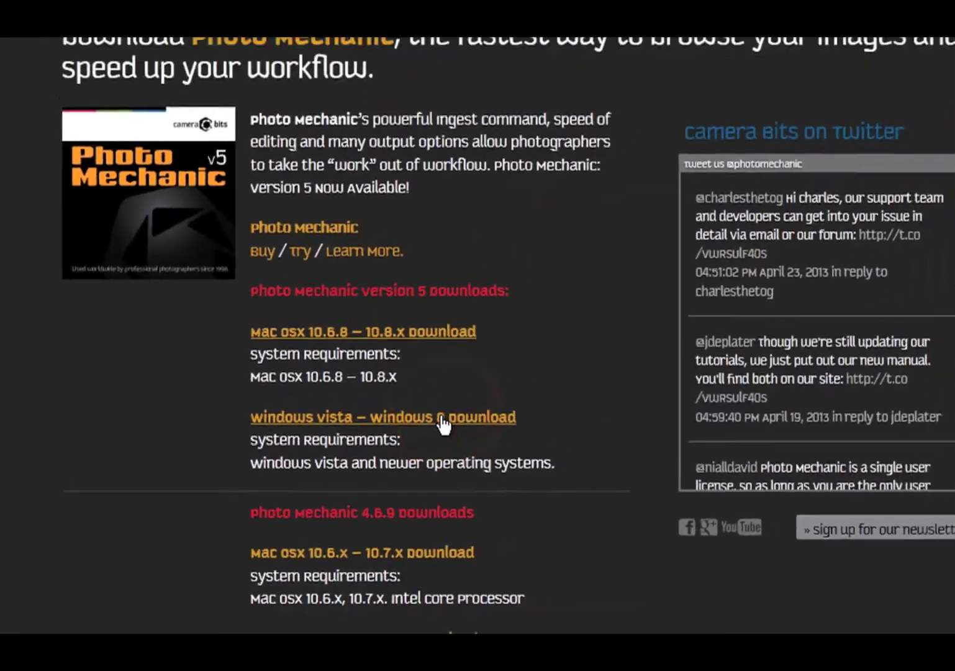
- Save the Windows Vista–Windows 8 installer PM5SetupR13915.exe (45.2 MB) to disk and close Firefox
{"action": "left_click", "coordinate": [443, 418]}
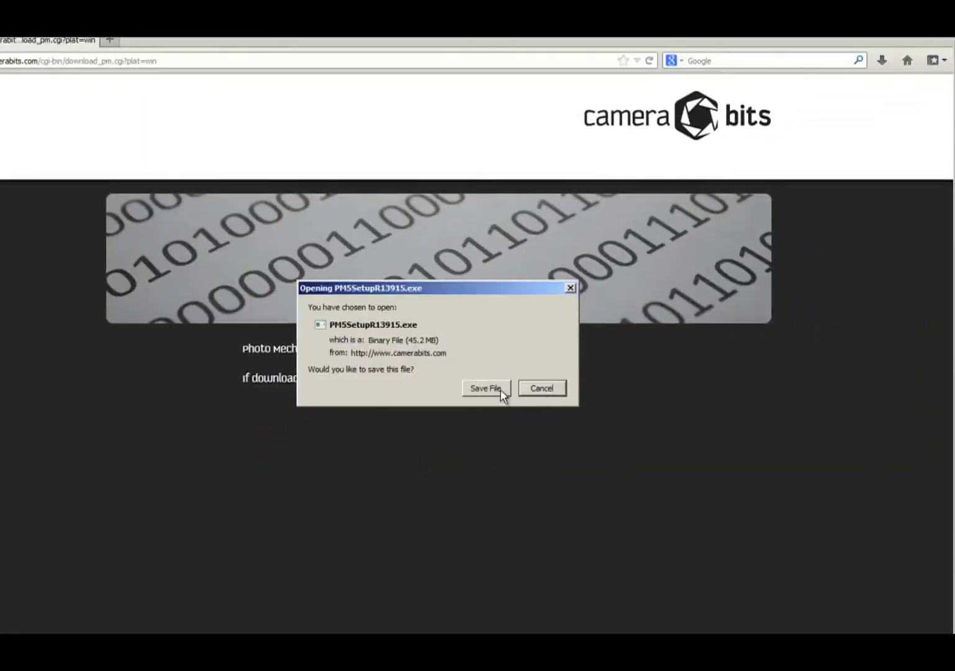
{"action": "left_click", "coordinate": [485, 388]}
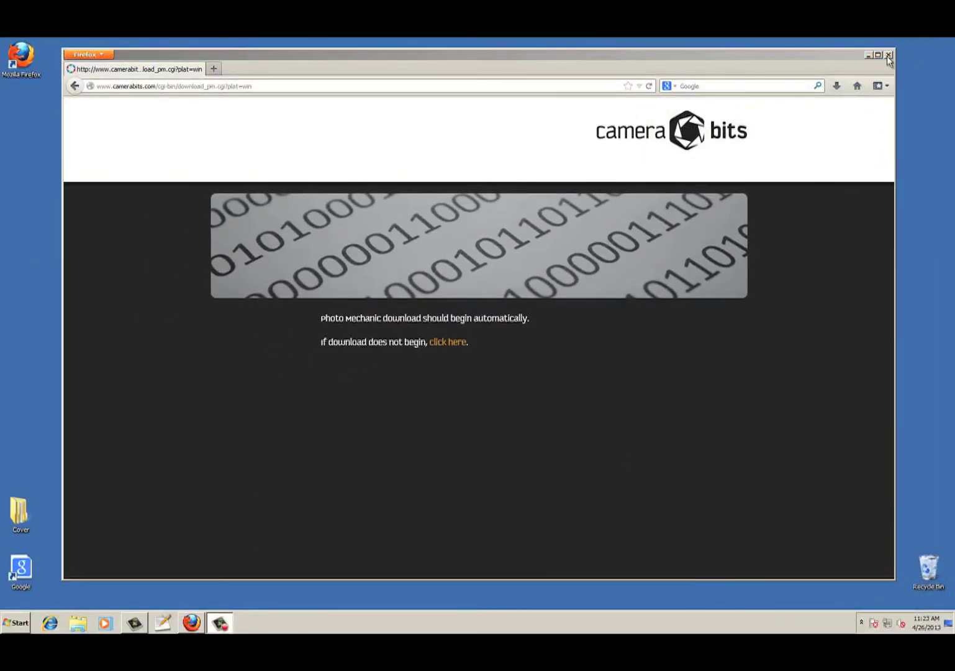
{"action": "left_click", "coordinate": [889, 56]}
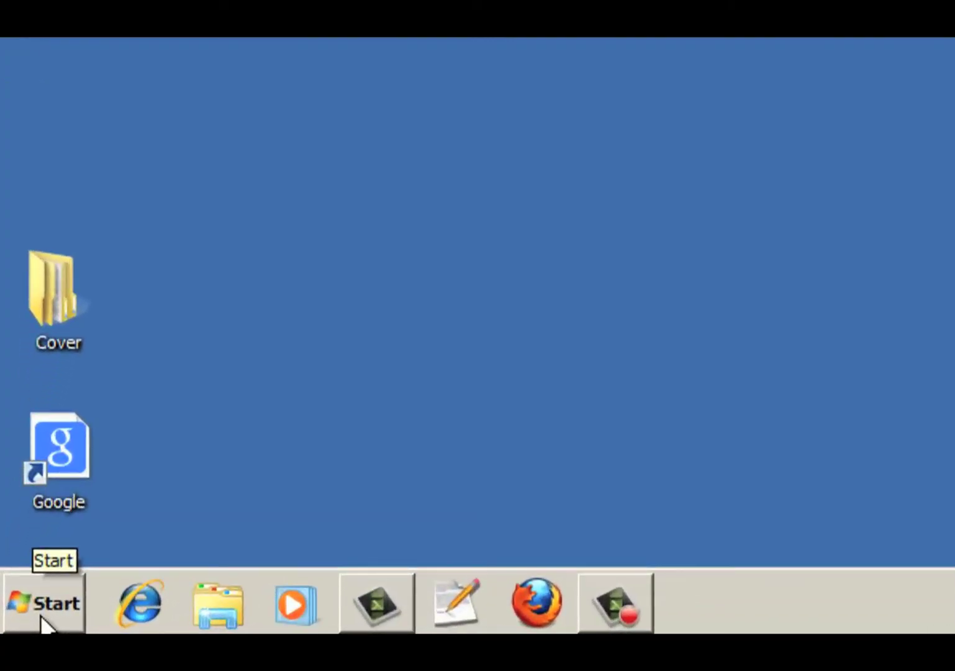
- Search the Start menu for 'pm5setup' and run the PM5SetupR13915 installer
{"action": "left_click", "coordinate": [44, 625]}
{"action": "left_click", "coordinate": [123, 530]}
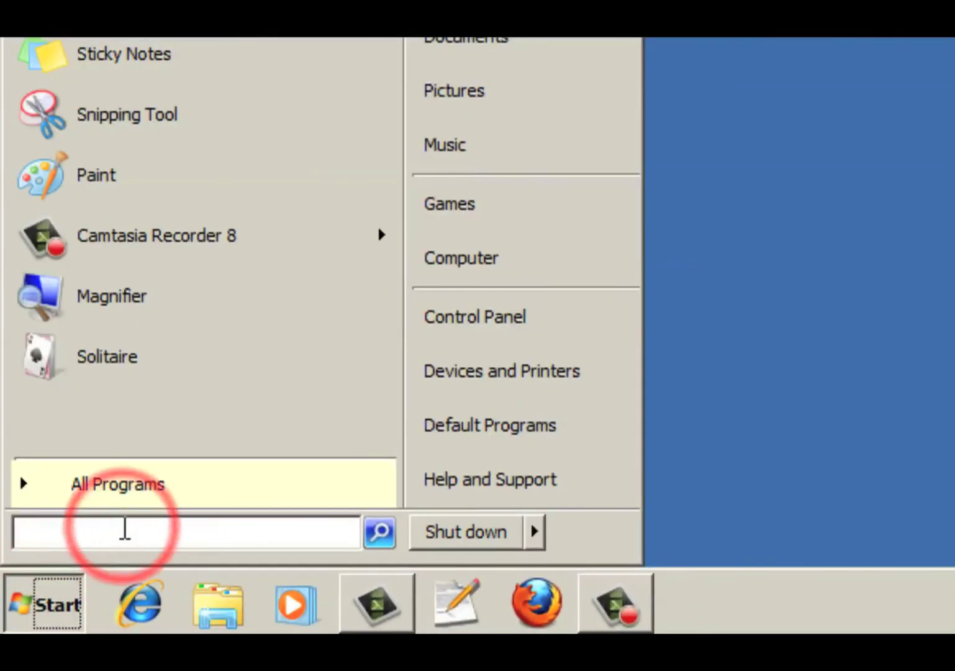
{"action": "type", "text": "pm5set"}
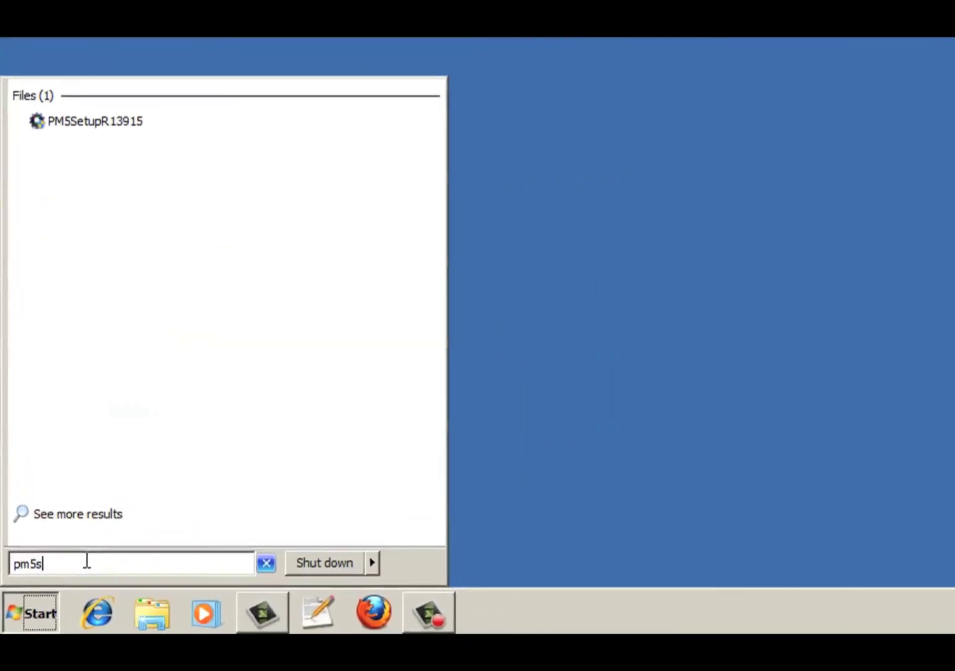
{"action": "type", "text": "up"}
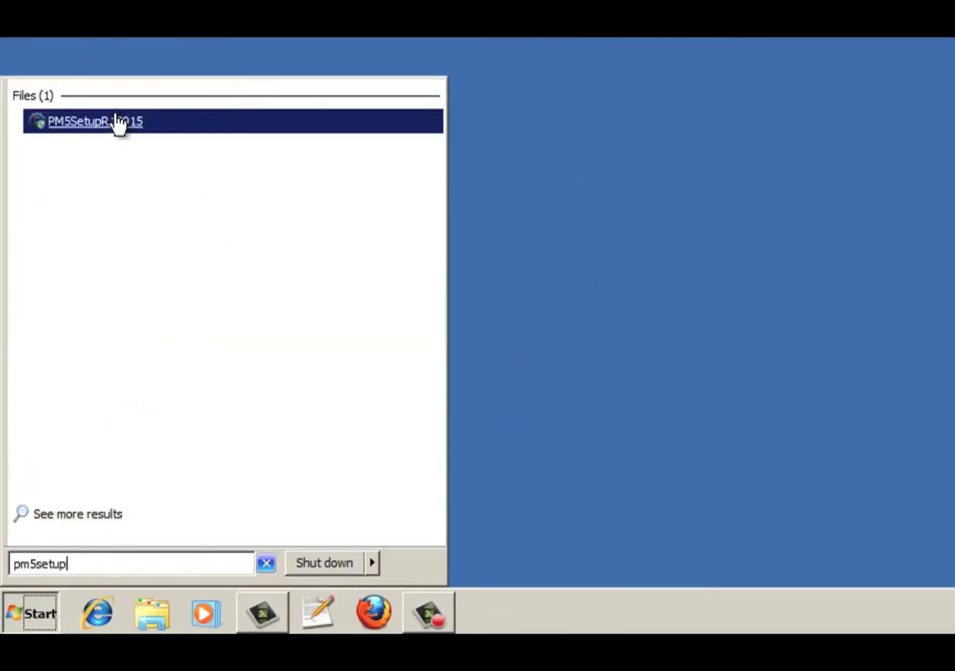
{"action": "left_click", "coordinate": [118, 122]}
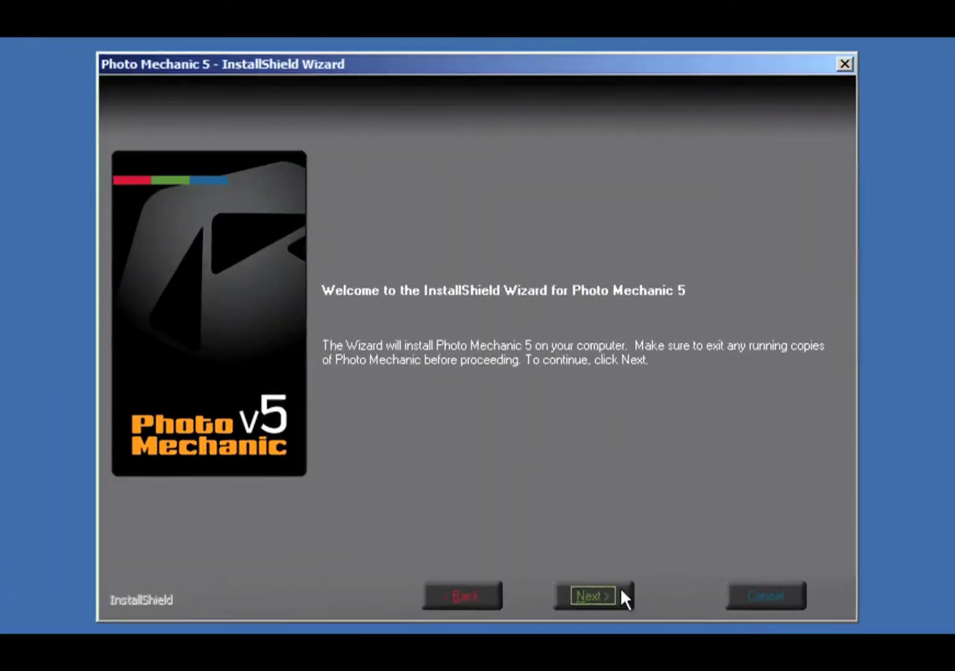
- Accept the license terms and keep the default Camera Bits\Photo Mechanic 5 destination folder
{"action": "left_click", "coordinate": [575, 598]}
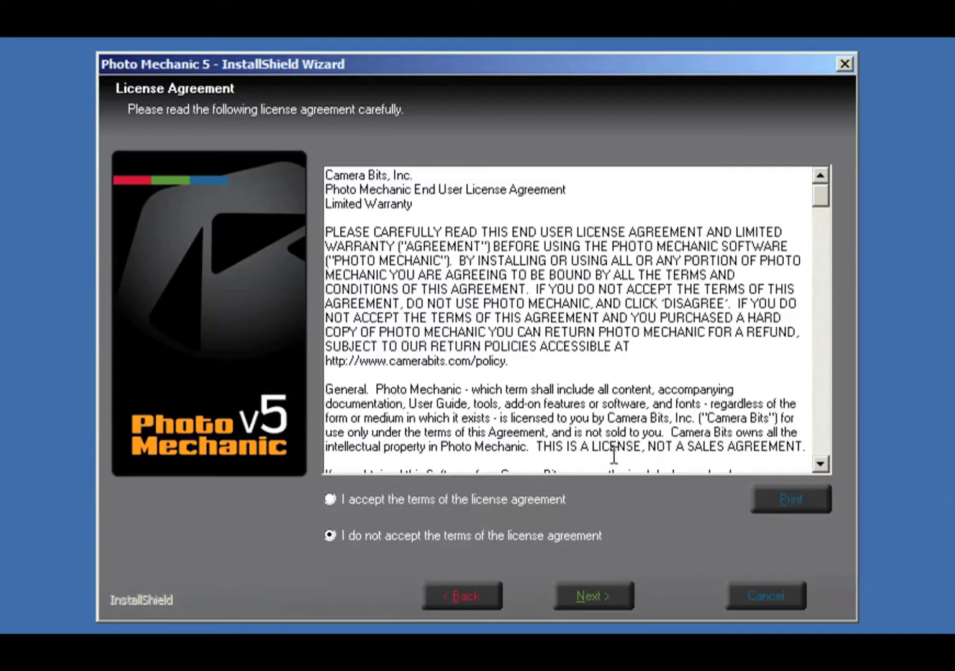
{"action": "left_click", "coordinate": [329, 498]}
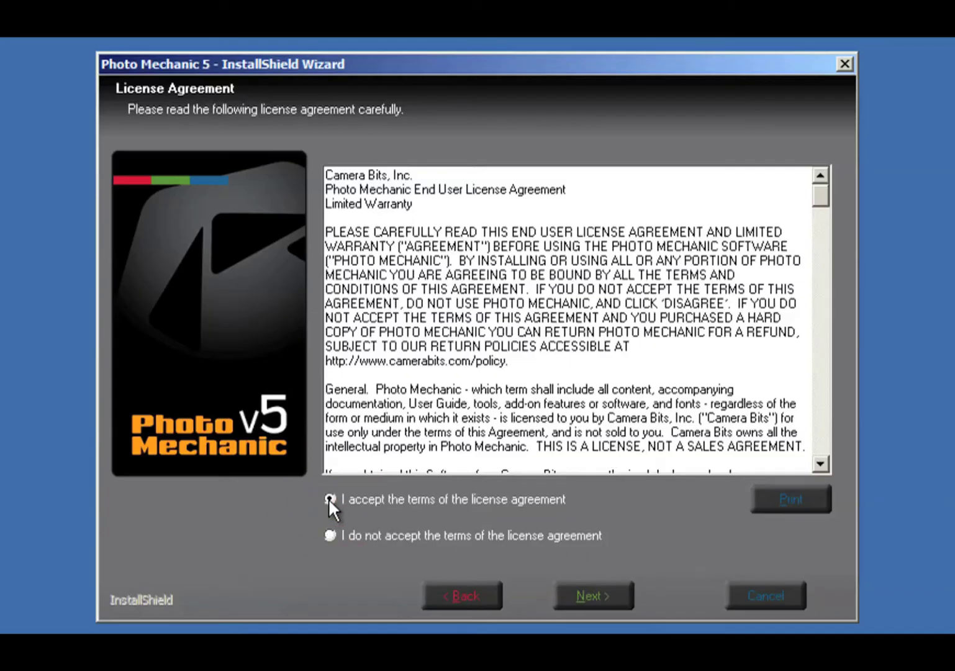
{"action": "left_click", "coordinate": [615, 593]}
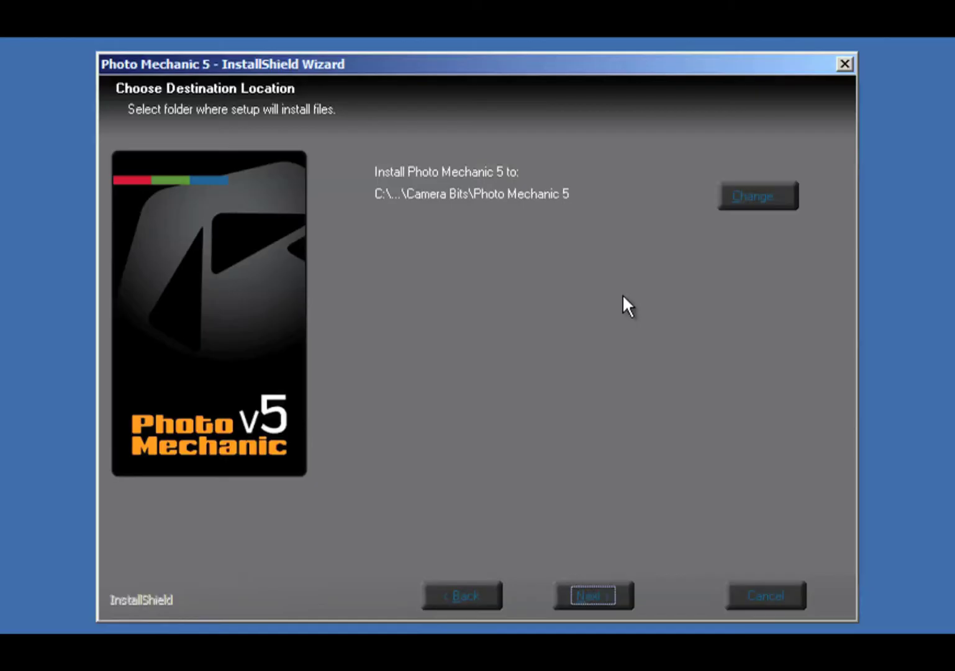
{"action": "left_click", "coordinate": [593, 587]}
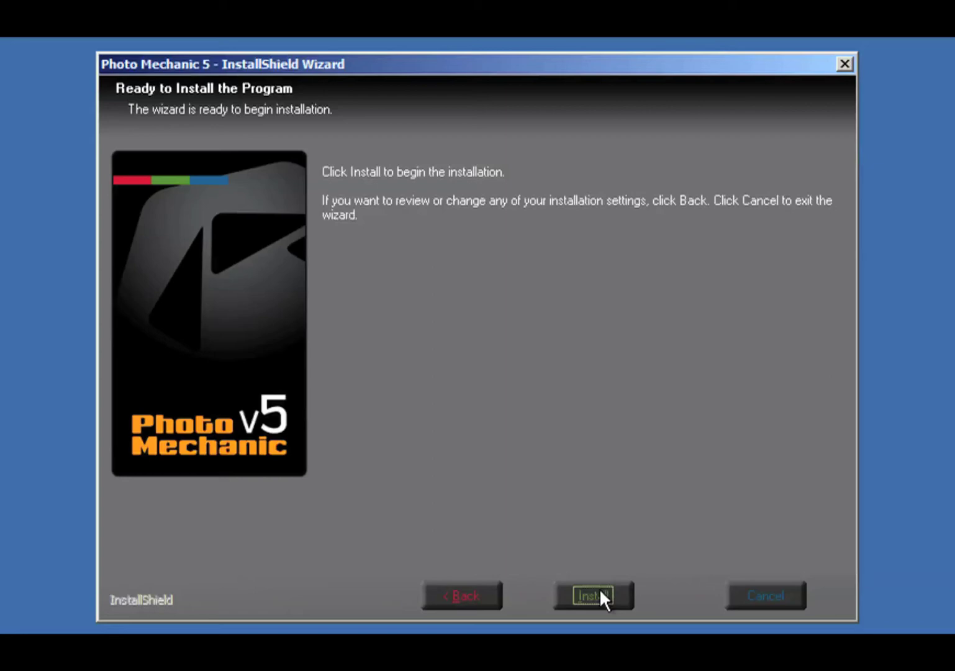
- Install Photo Mechanic 5, choose to restart the computer later, and finish the wizard
{"action": "left_click", "coordinate": [602, 592]}
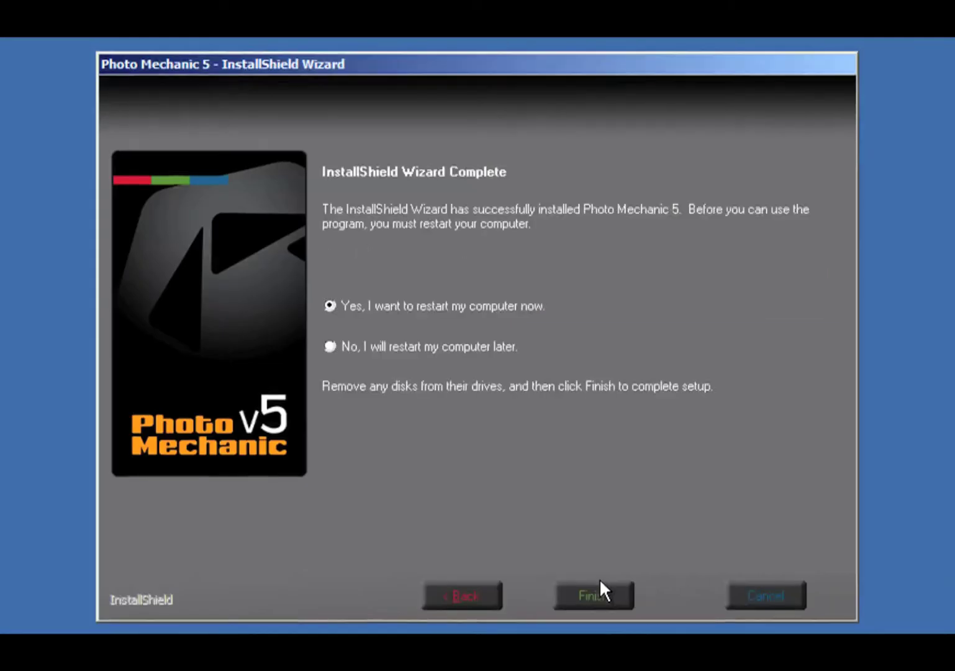
{"action": "left_click", "coordinate": [330, 350]}
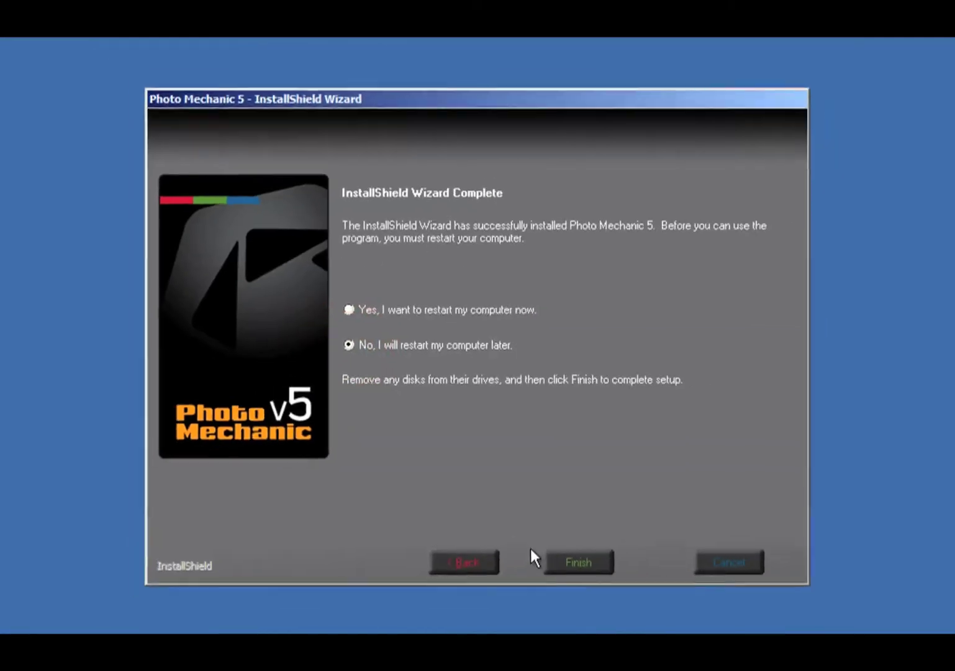
{"action": "left_click", "coordinate": [594, 596]}
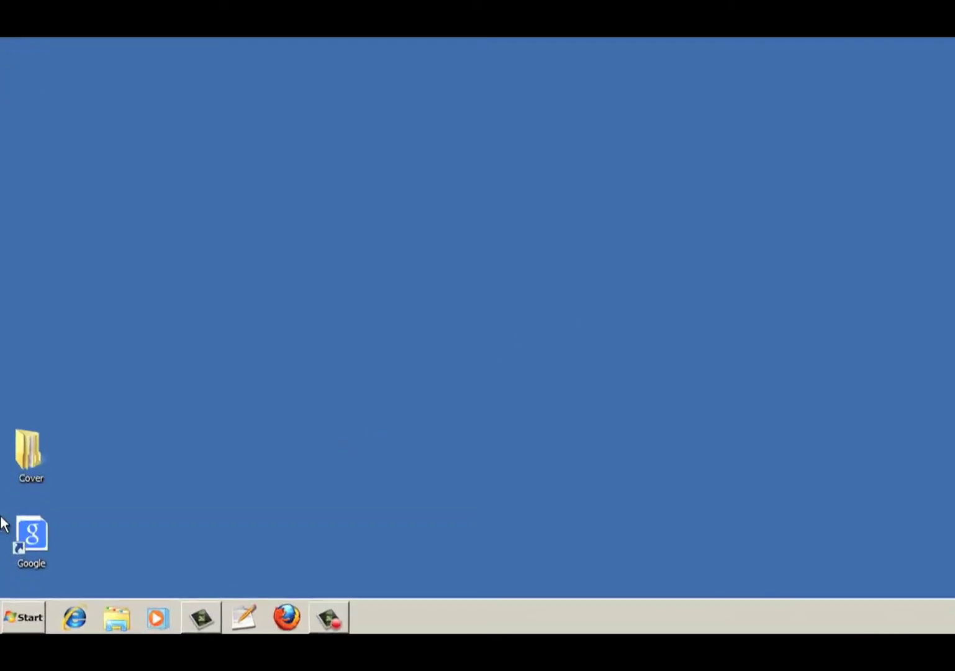
- Start Photo Mechanic 5 from the Start menu and choose Register in the welcome dialog
{"action": "left_click", "coordinate": [13, 624]}
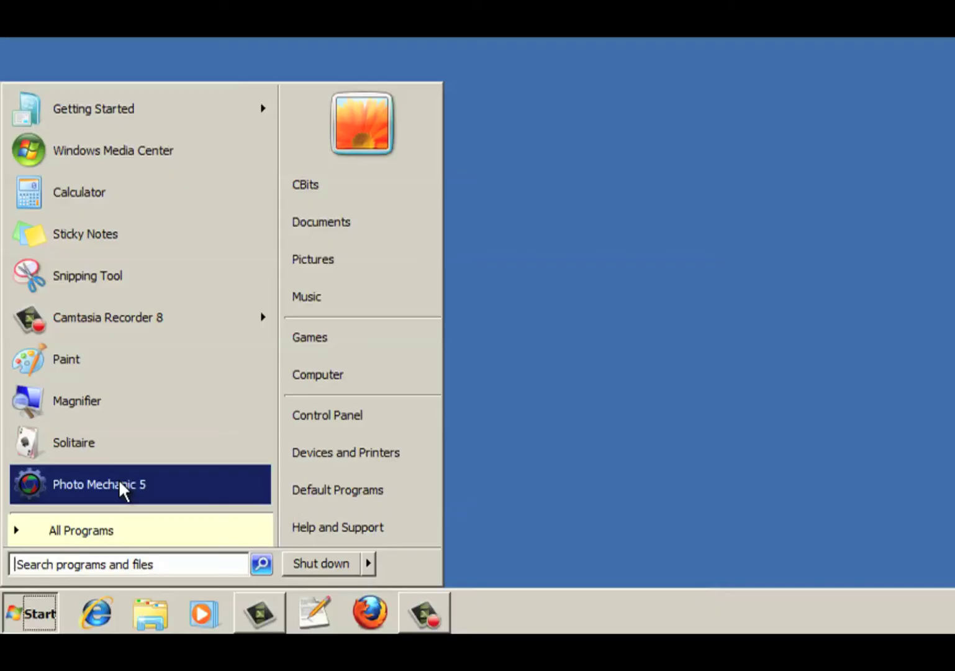
{"action": "left_click", "coordinate": [119, 479]}
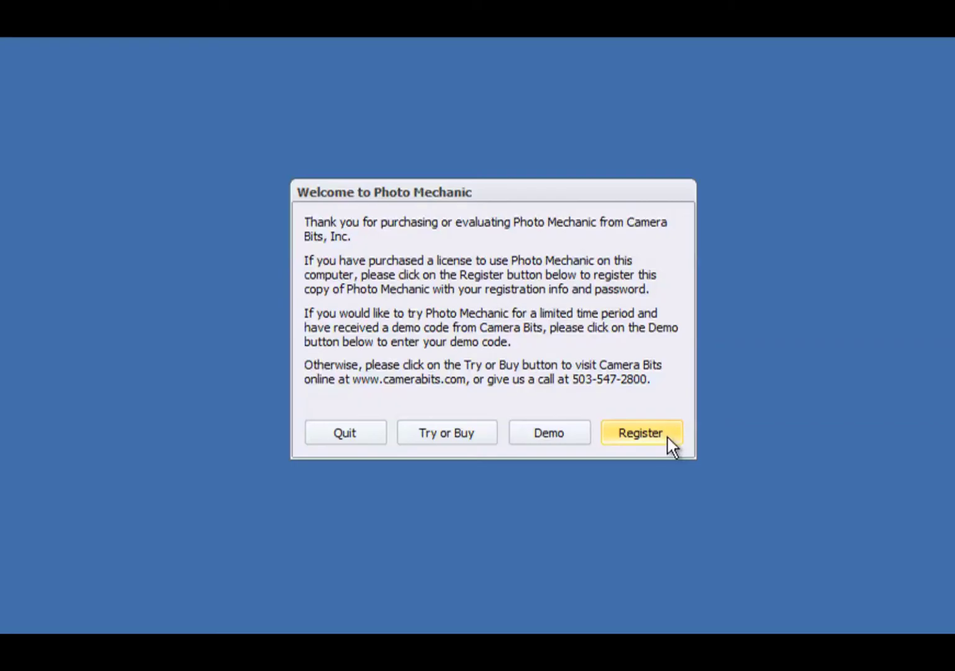
{"action": "left_click", "coordinate": [661, 433]}
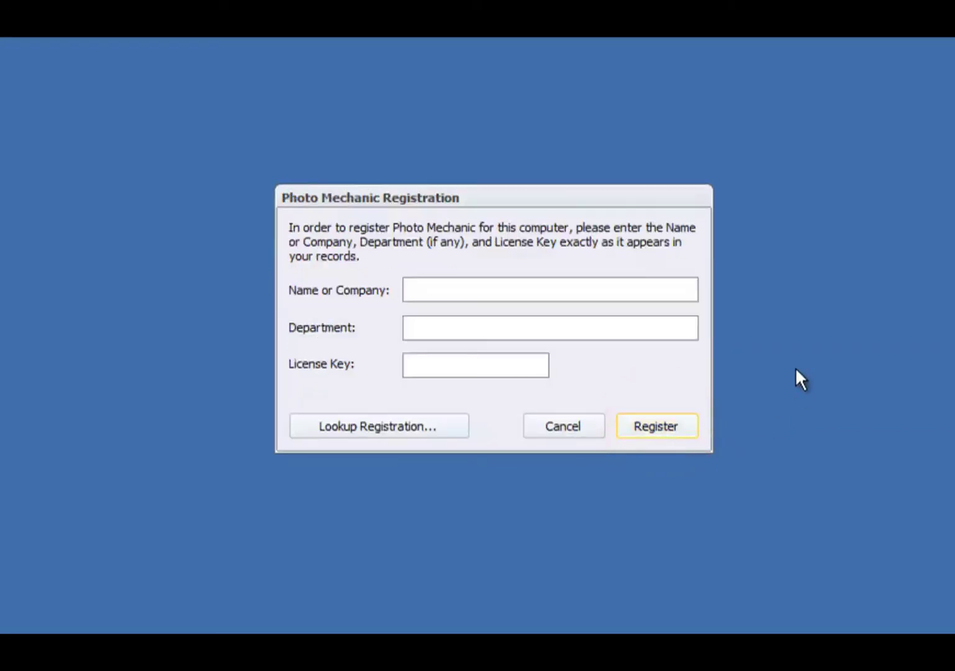
- Enter the registrant's name, department 'tutorial', and the license key in the Registration form
{"action": "left_click", "coordinate": [588, 284]}
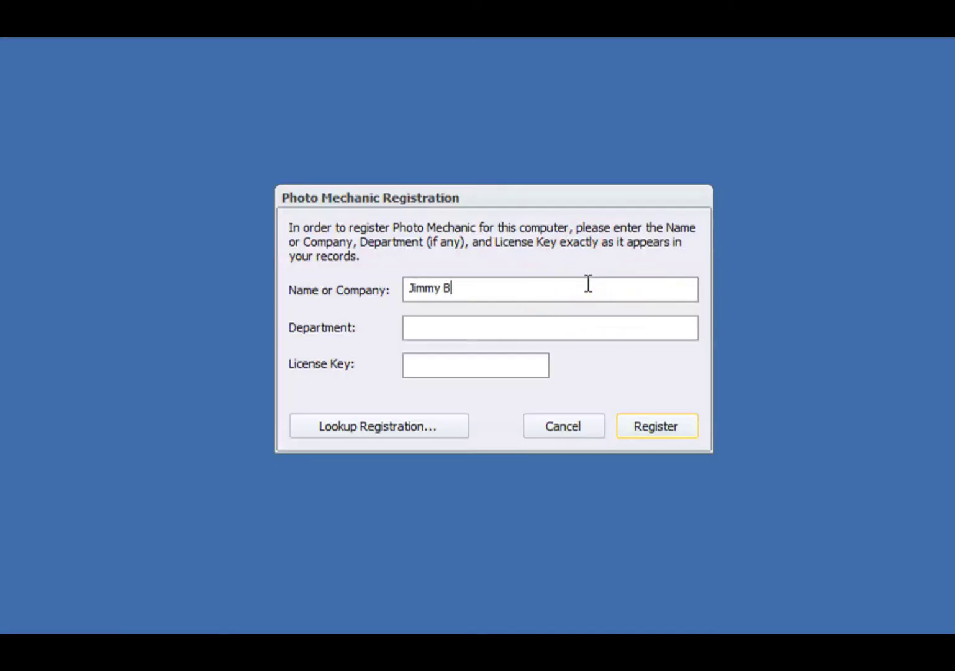
{"action": "key", "text": "Tab"}
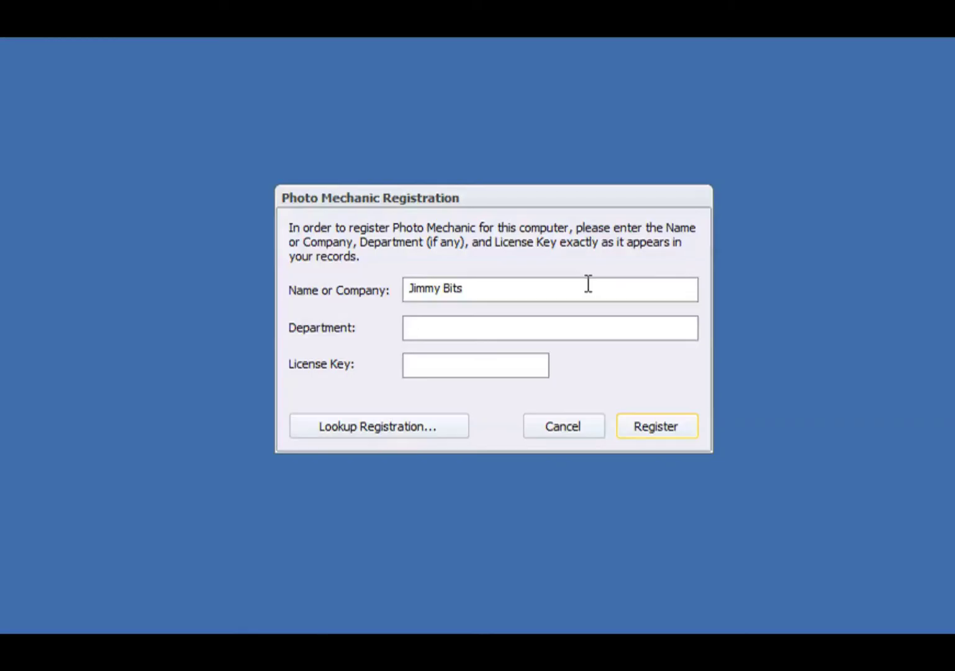
{"action": "key", "text": "Tab"}
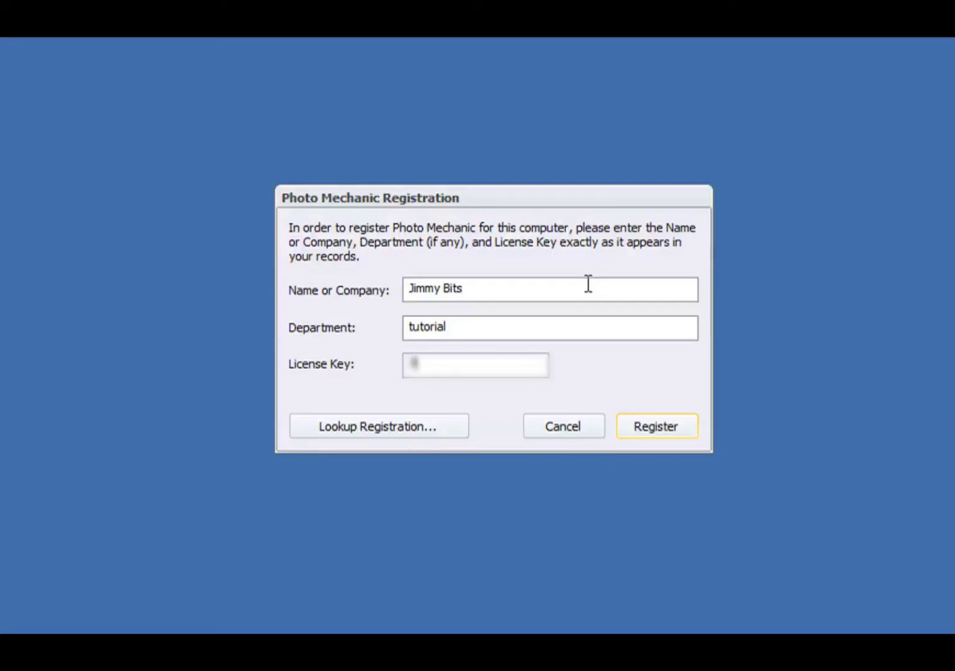
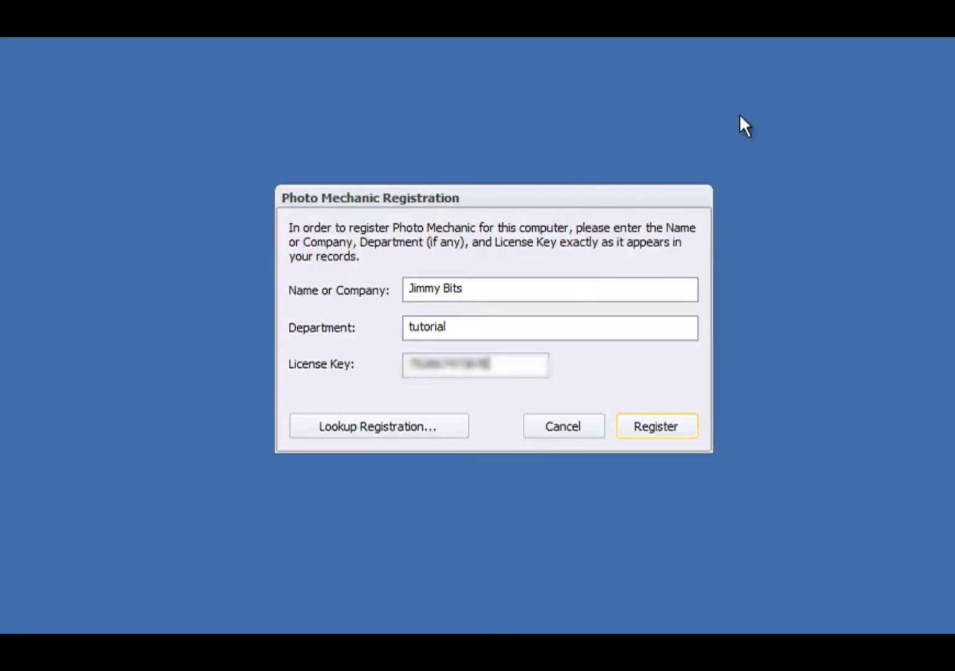
- Submit the registration, dismiss the invalid key error, correct the license key, and resubmit
{"action": "left_click", "coordinate": [674, 425]}
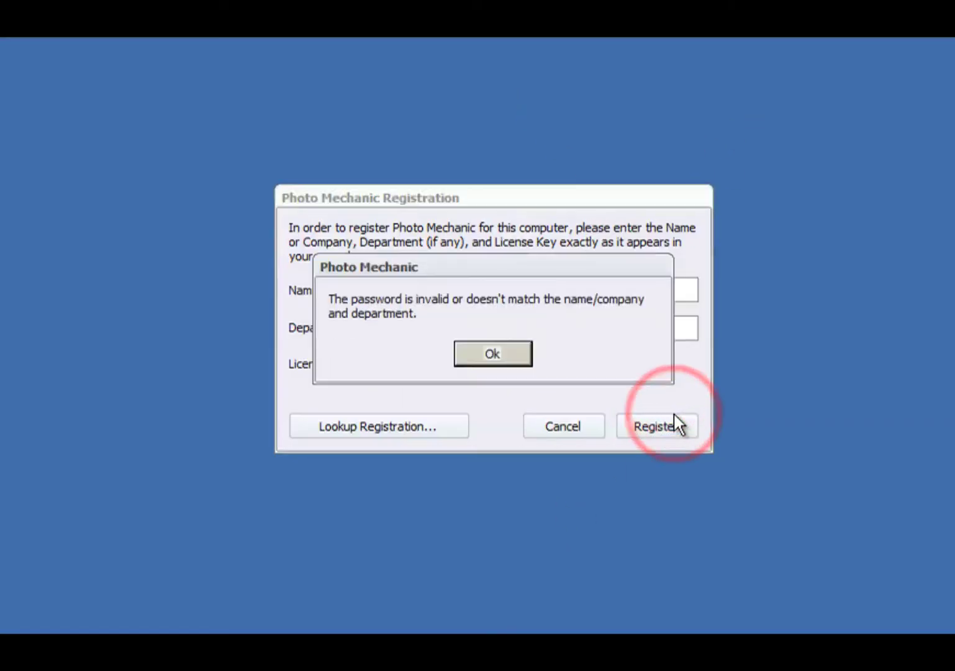
{"action": "left_click", "coordinate": [505, 350]}
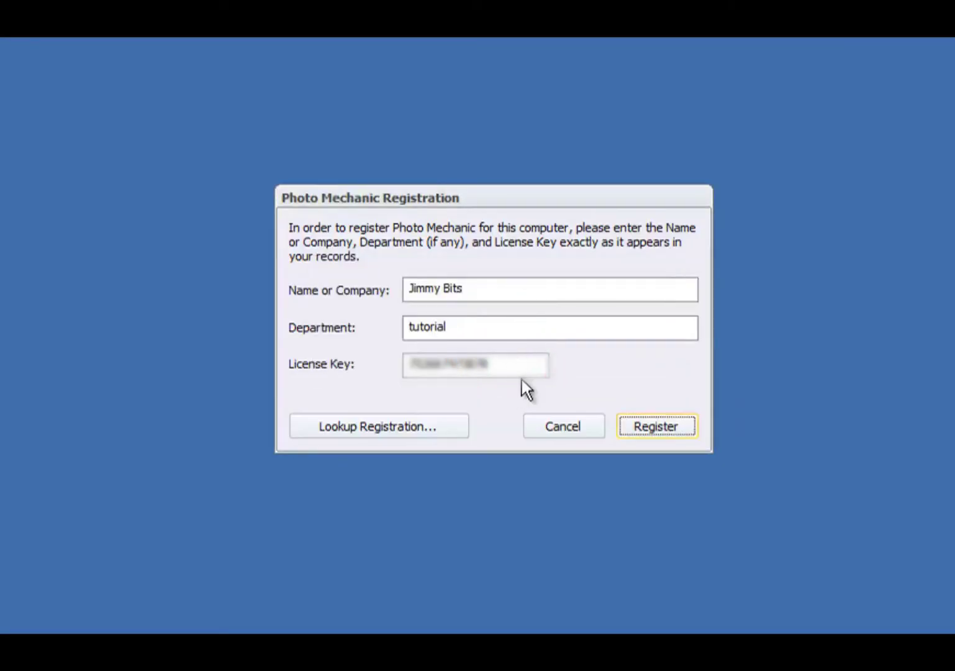
{"action": "left_click", "coordinate": [523, 367]}
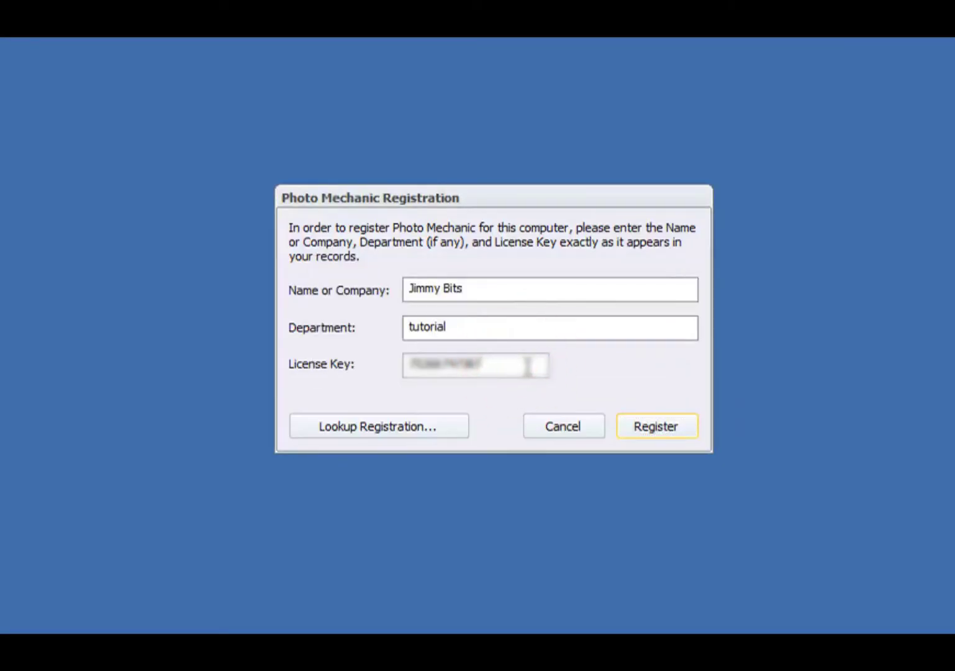
{"action": "left_click", "coordinate": [661, 425]}
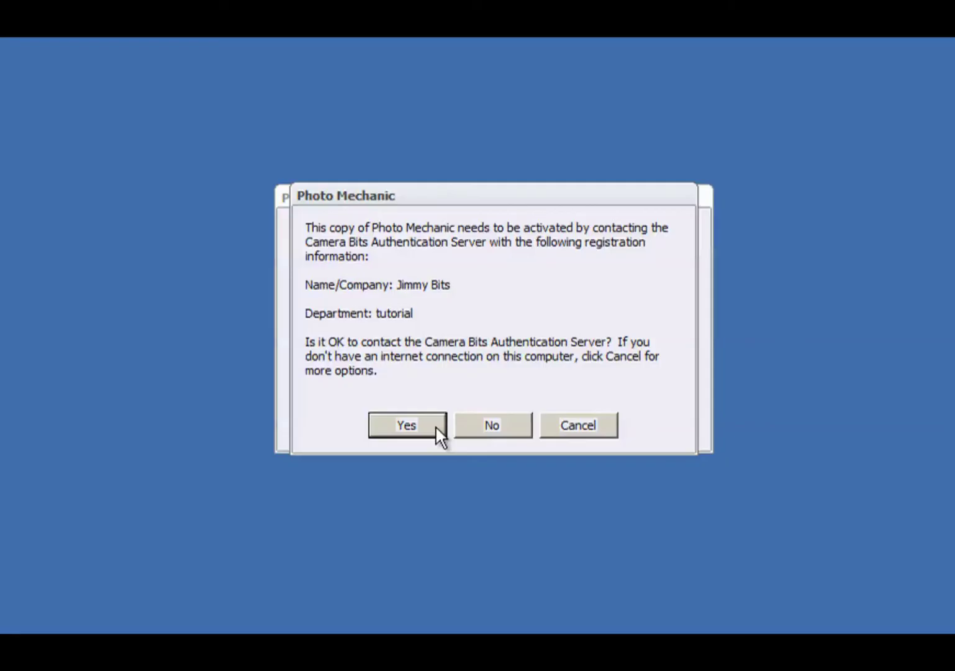
- Approve contacting the Camera Bits Authentication Server to activate Photo Mechanic 5
{"action": "left_click", "coordinate": [434, 426]}
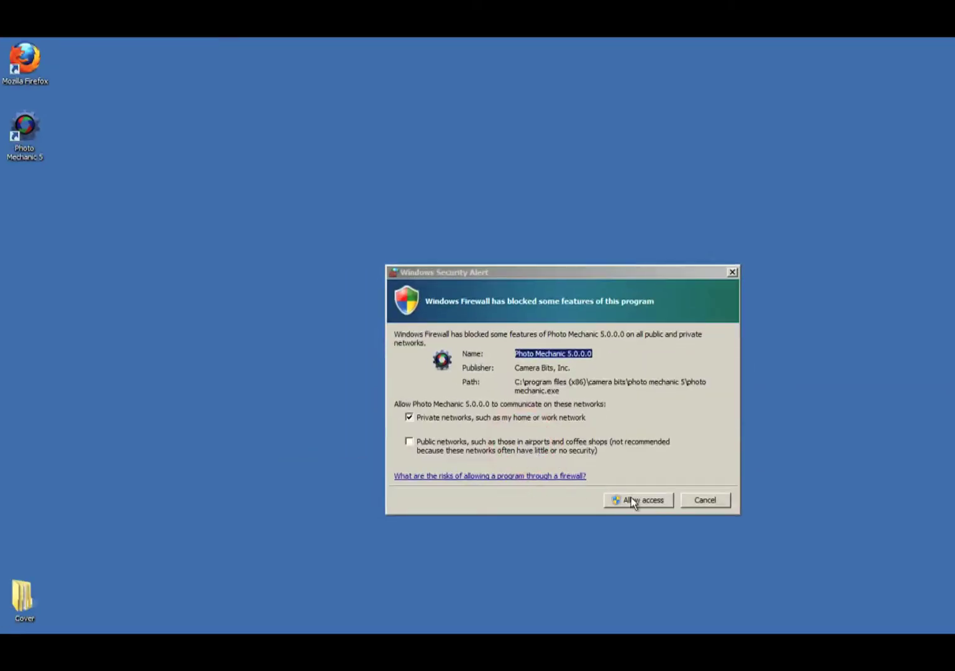
- Allow Photo Mechanic 5 network access in the Windows Security Alert
{"action": "left_click", "coordinate": [653, 503]}
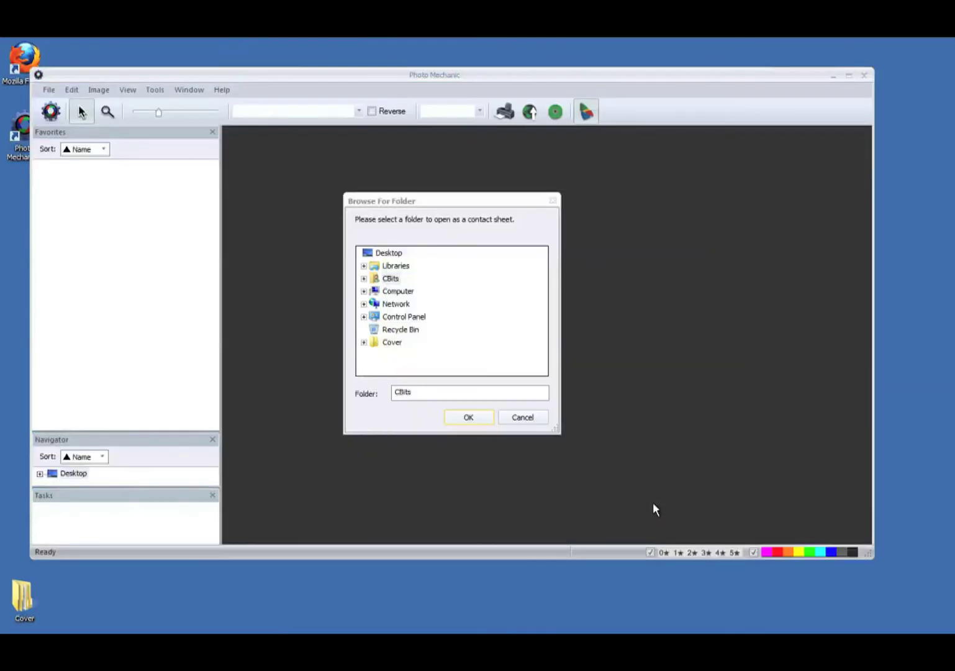